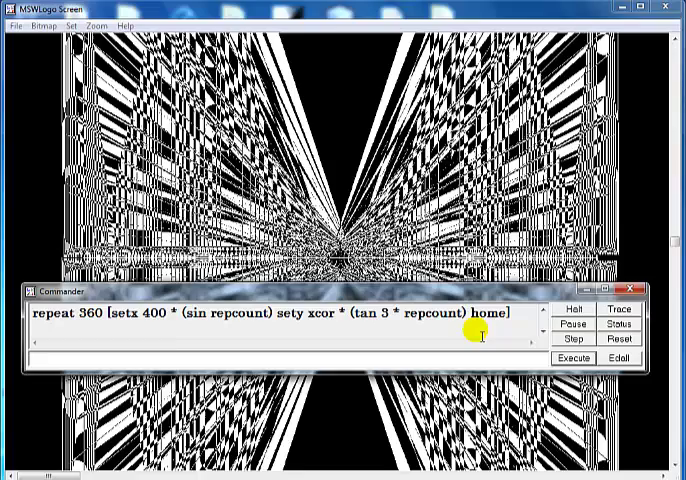
Edit the recalled command to setx 100 and redraw it on a cleared screen
click(150, 318)
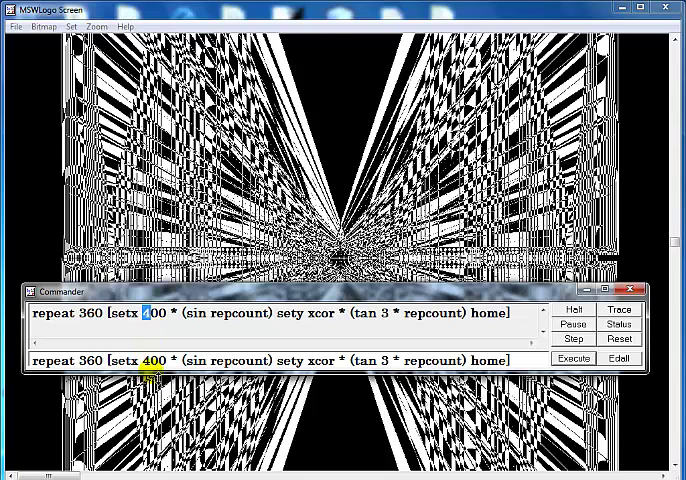
click(152, 360)
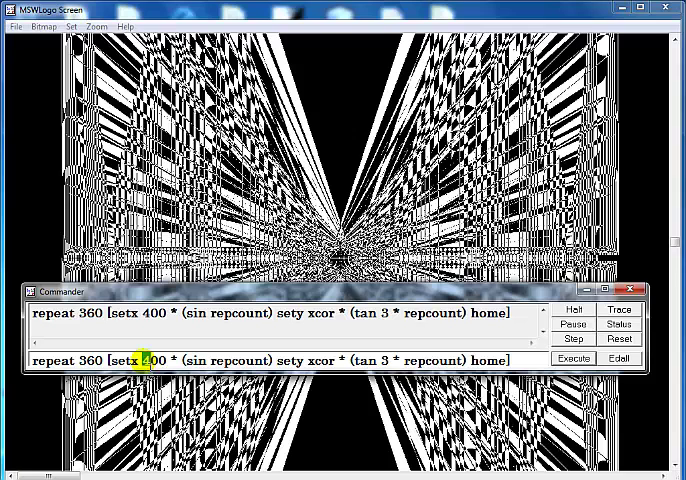
text(1)
click(620, 339)
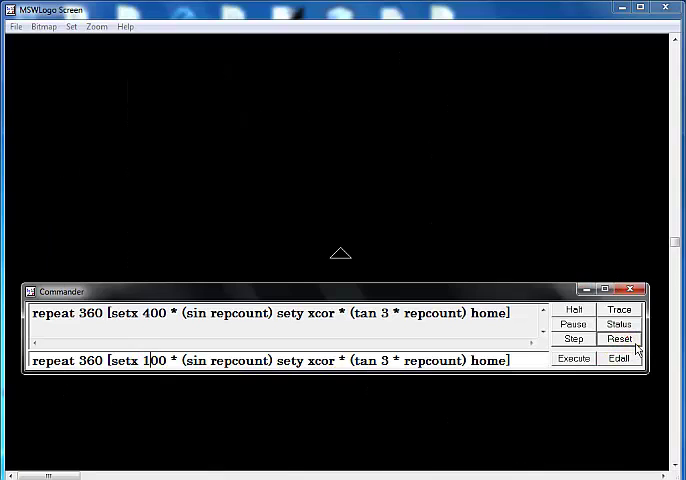
click(575, 358)
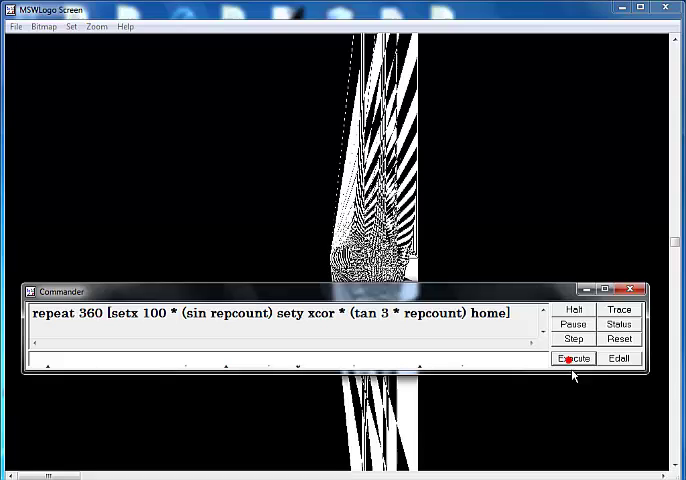
click(607, 291)
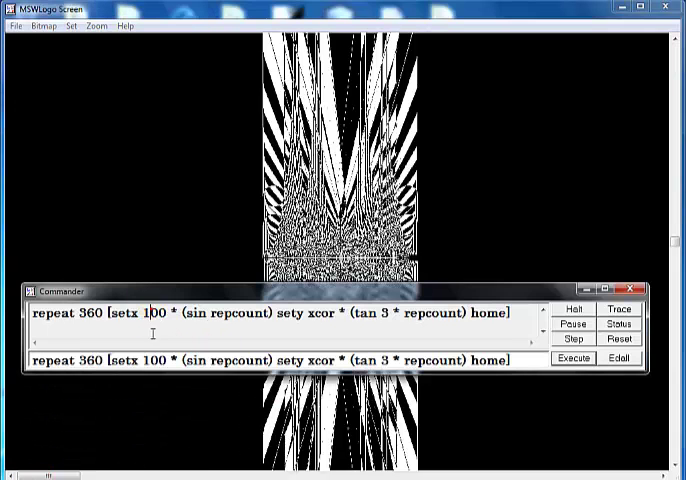
Rerun the recalled command with setx 200 on a reset screen and view the wider butterfly
click(153, 360)
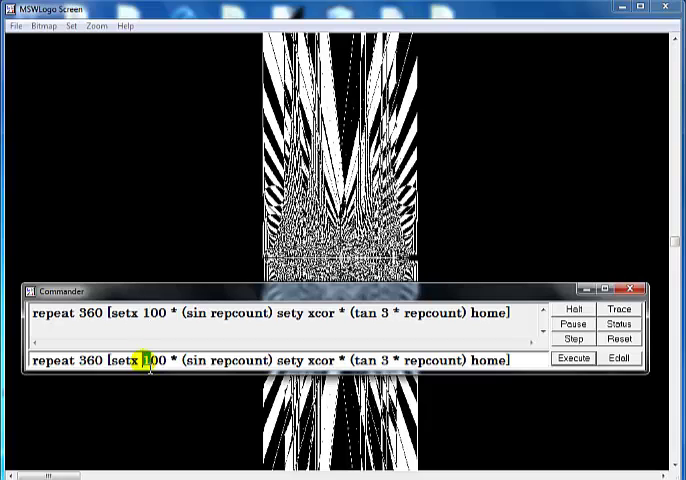
key(Delete)
text(2)
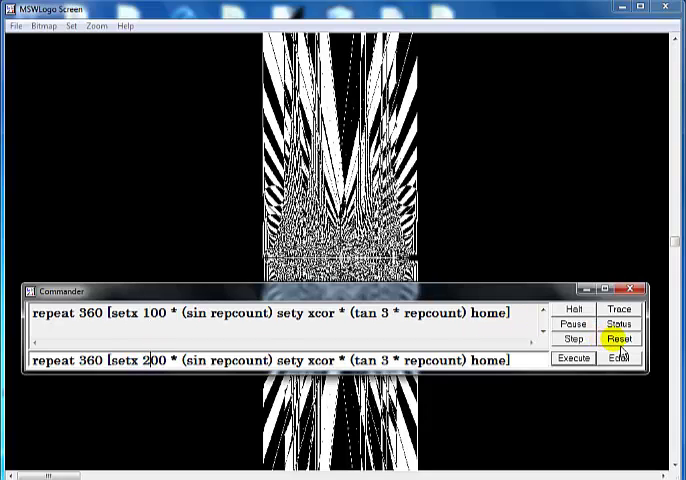
click(619, 339)
click(574, 358)
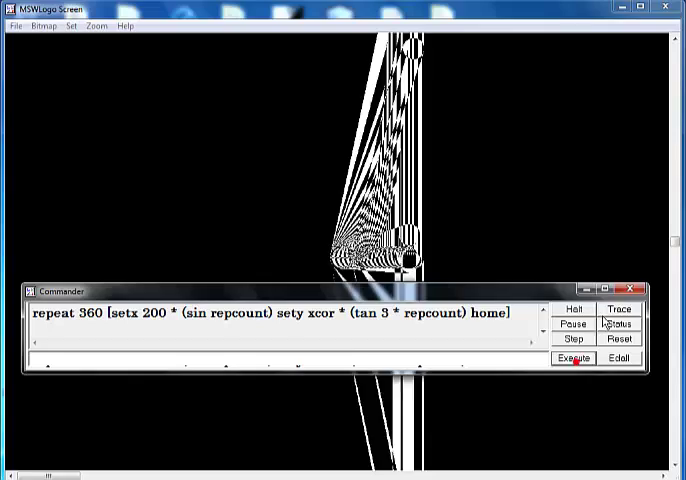
click(585, 290)
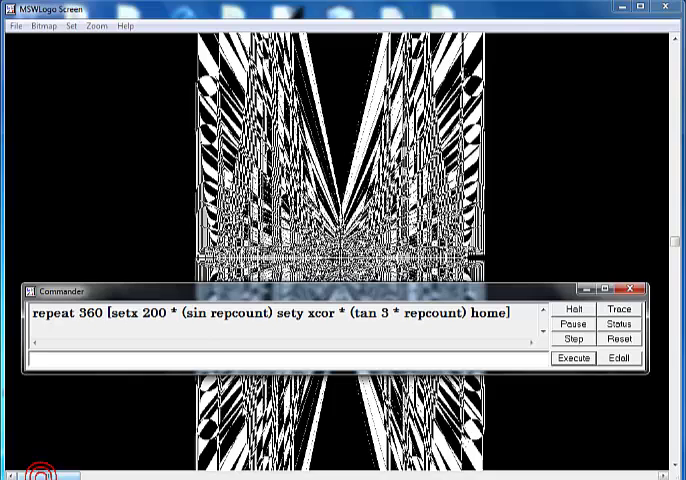
click(163, 313)
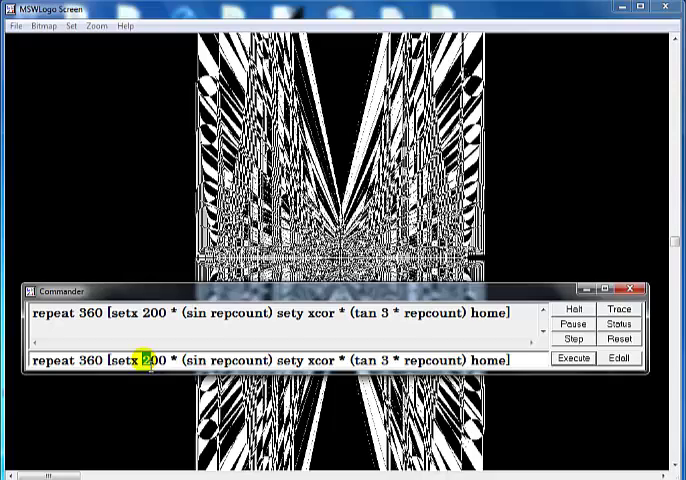
Redraw the pattern with setx 300 on a reset screen, then recall the command again
key(BackSpace)
text(3)
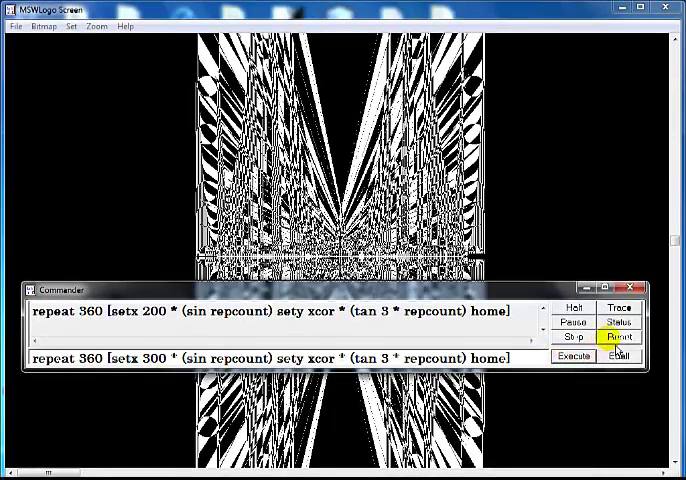
click(620, 337)
click(574, 356)
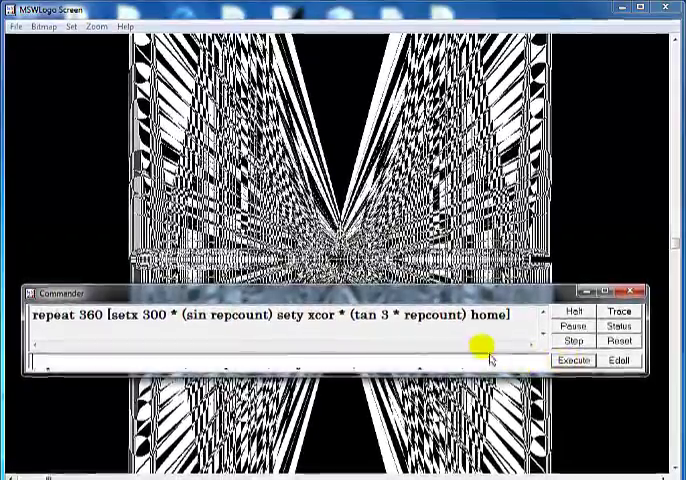
click(55, 314)
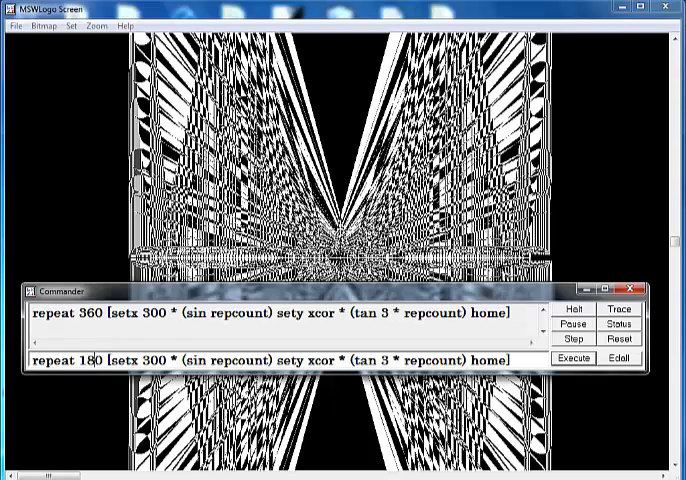
Draw the repeat 180 version showing only the right half, then select 18 to restore 360
click(620, 339)
click(574, 358)
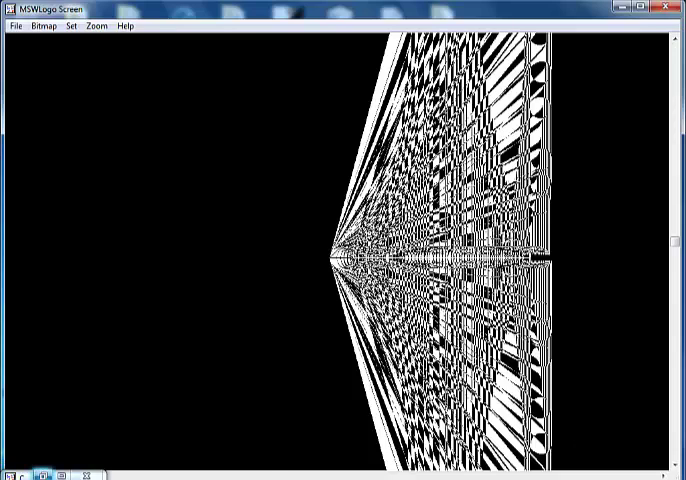
click(42, 476)
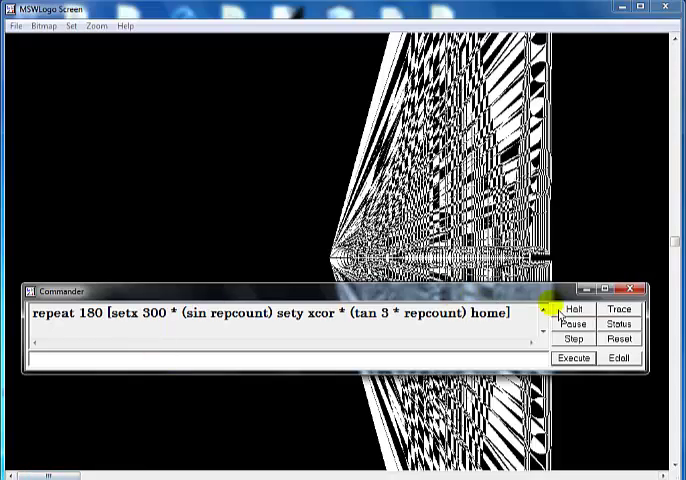
click(275, 316)
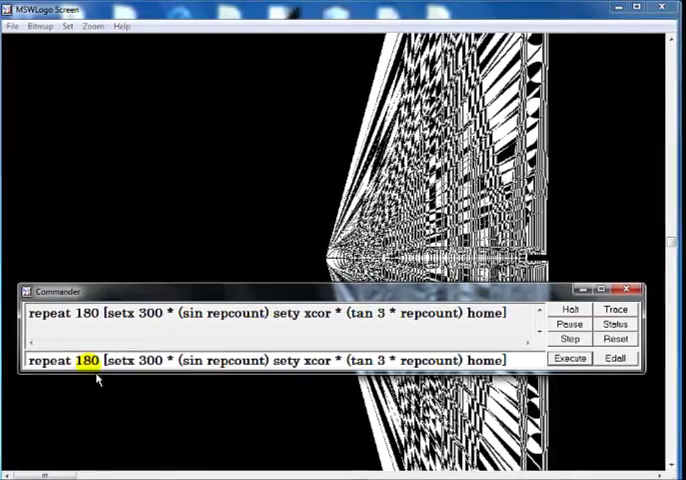
click(96, 361)
drag(90, 361, 72, 361)
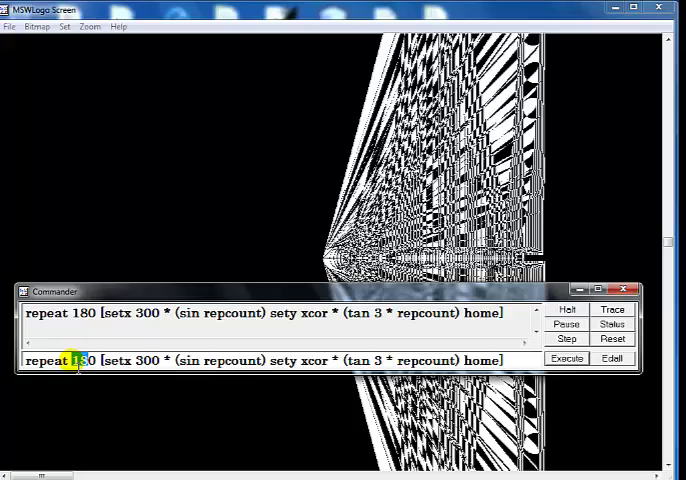
text(36)
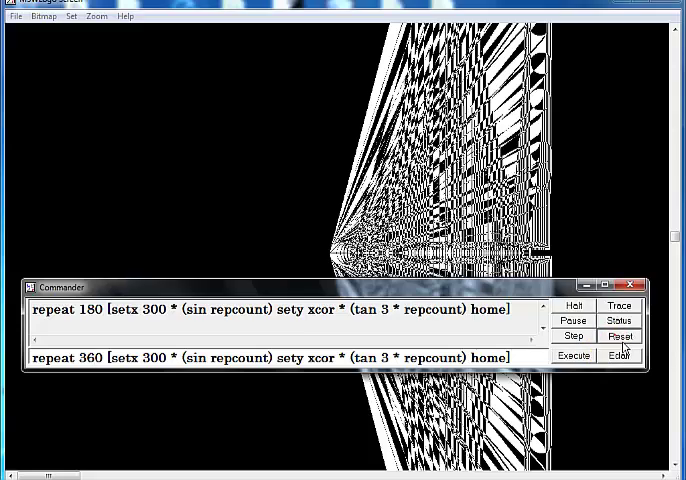
Redraw the full repeat 360 pattern, then recall the command to edit tan 3 to 2
click(619, 336)
click(573, 356)
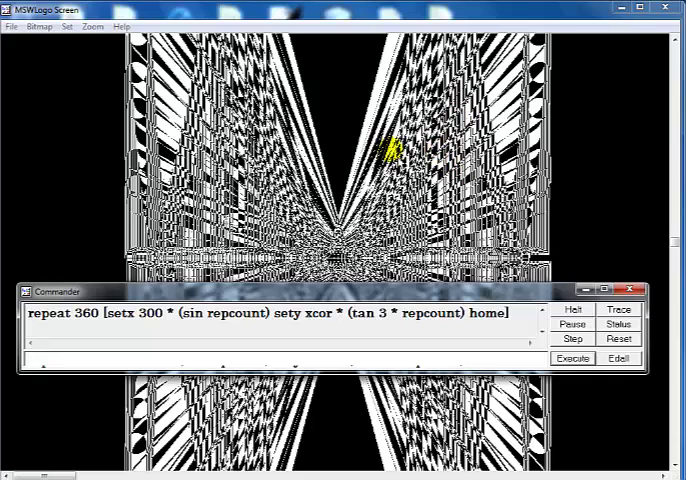
click(131, 318)
click(148, 360)
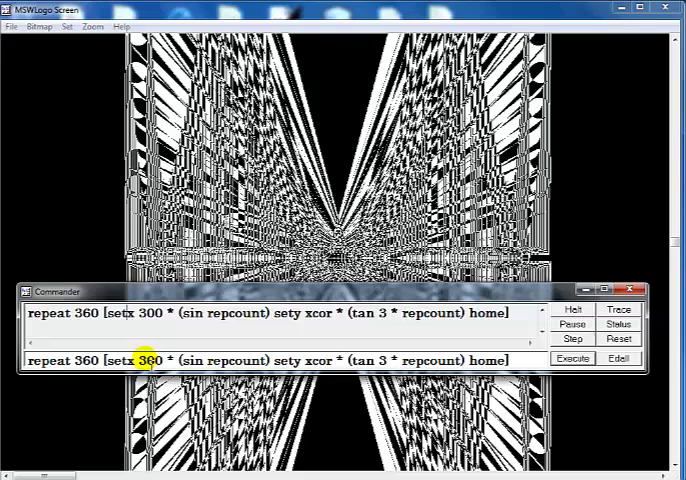
click(148, 360)
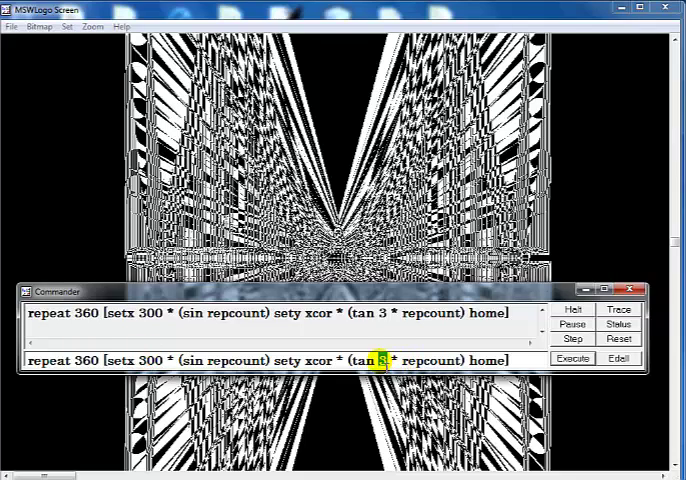
text(2)
Draw the pattern with setx 400 and tan 2 on a reset screen and view it
click(619, 339)
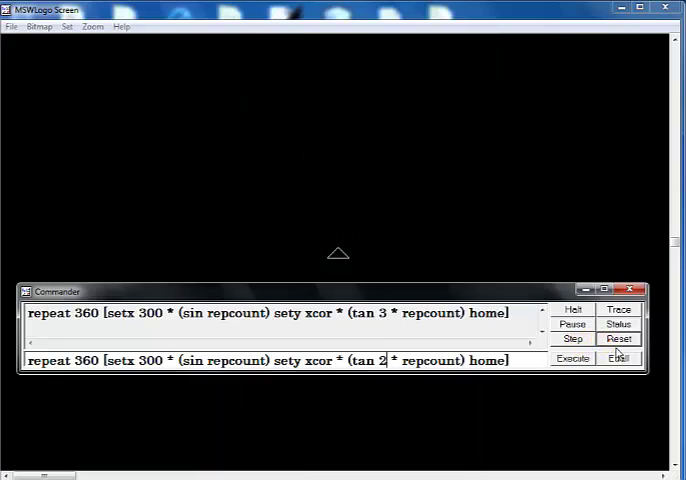
click(150, 360)
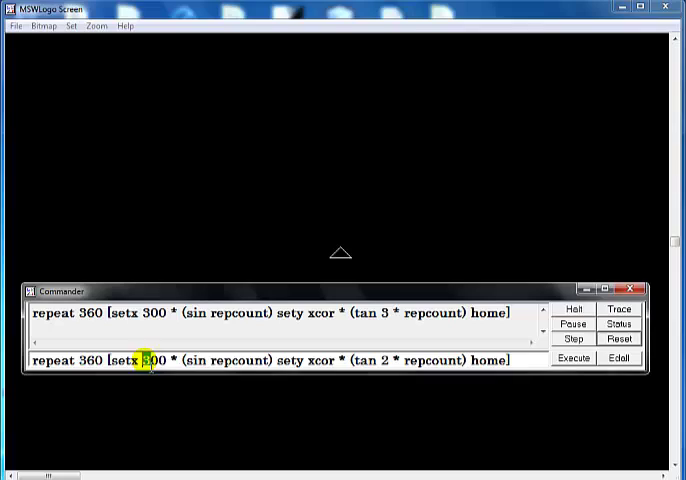
key(BackSpace)
text(4)
click(574, 359)
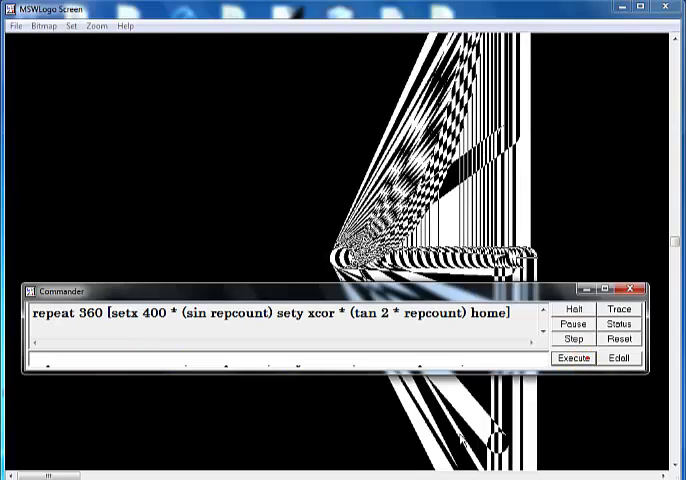
click(583, 293)
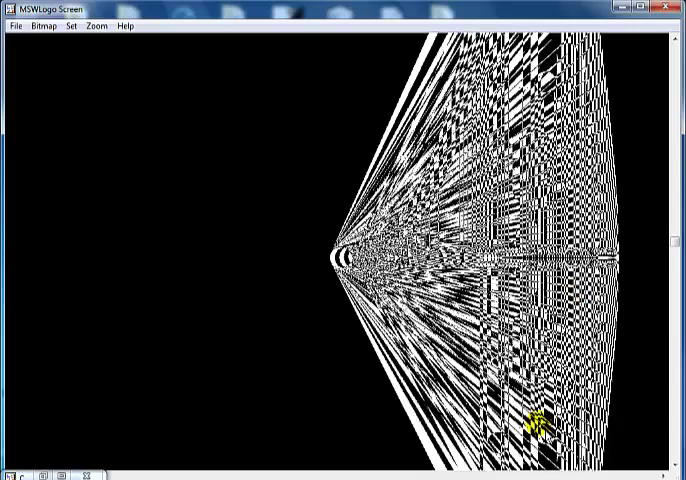